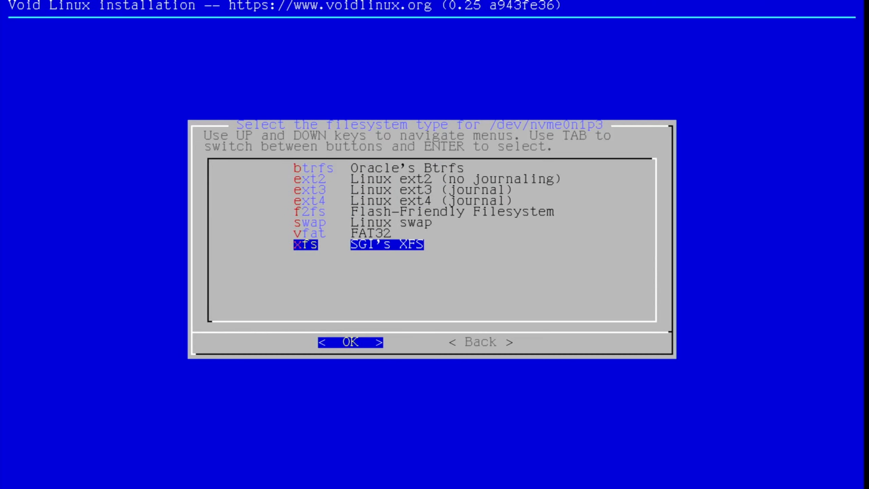
# Format /dev/nvme0n1p3 with a new xfs filesystem mounted at / and finish the filesystem configuration
pyautogui.press('Return')
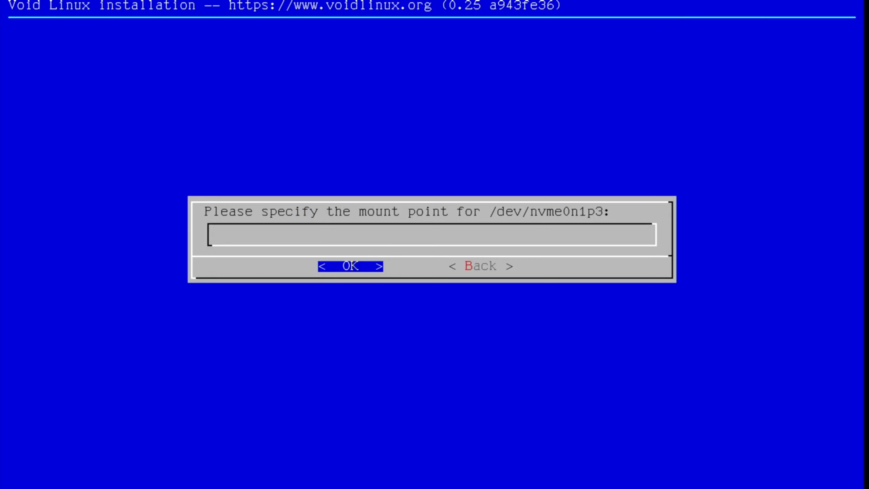
pyautogui.write('/')
pyautogui.press('Return')
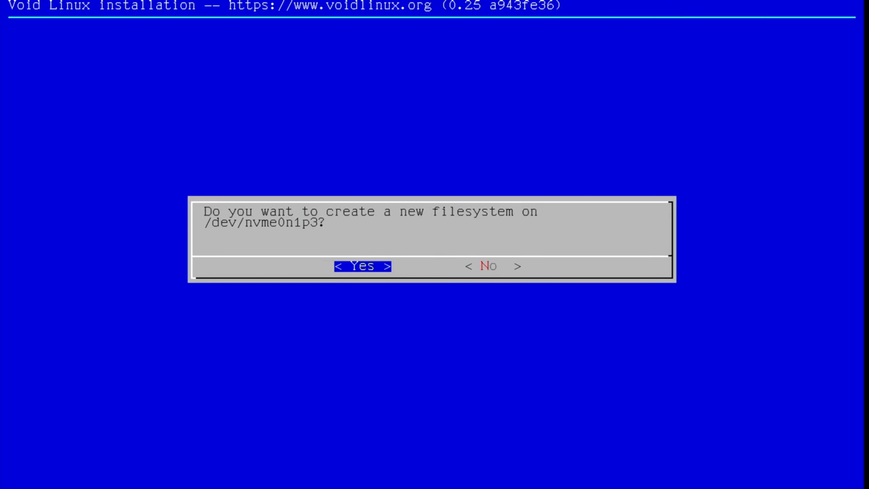
pyautogui.press('Return')
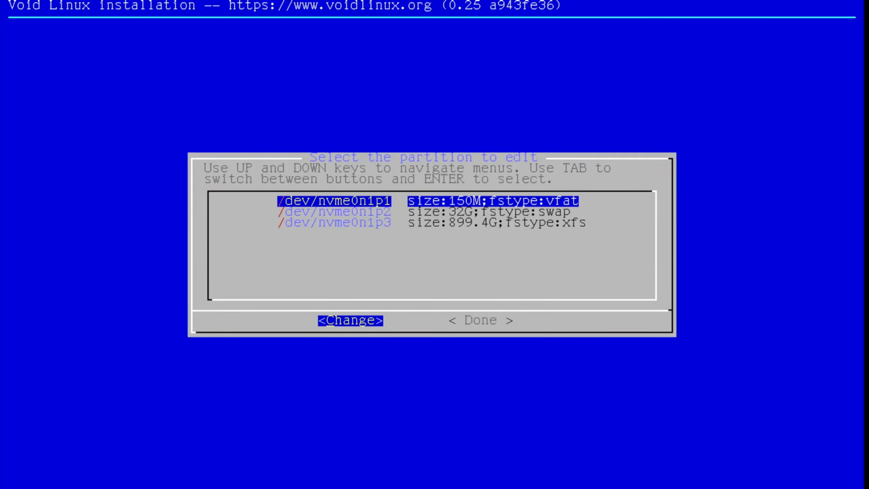
pyautogui.press('Tab')
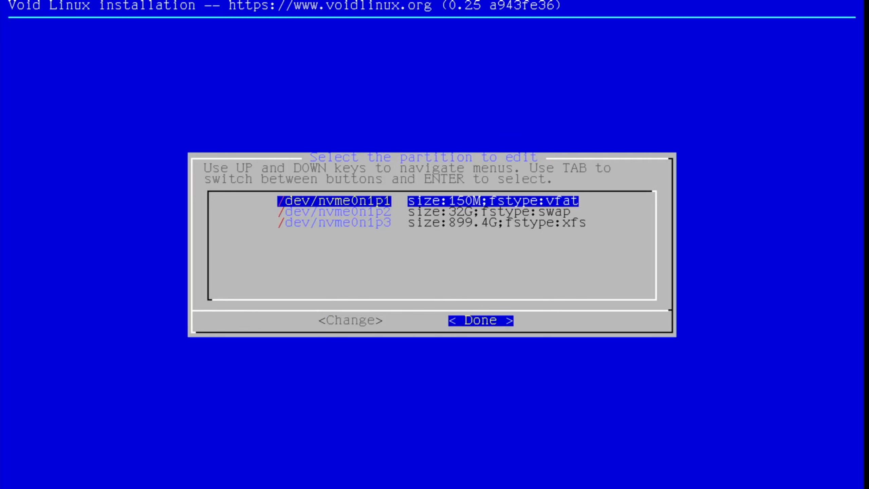
pyautogui.press('Return')
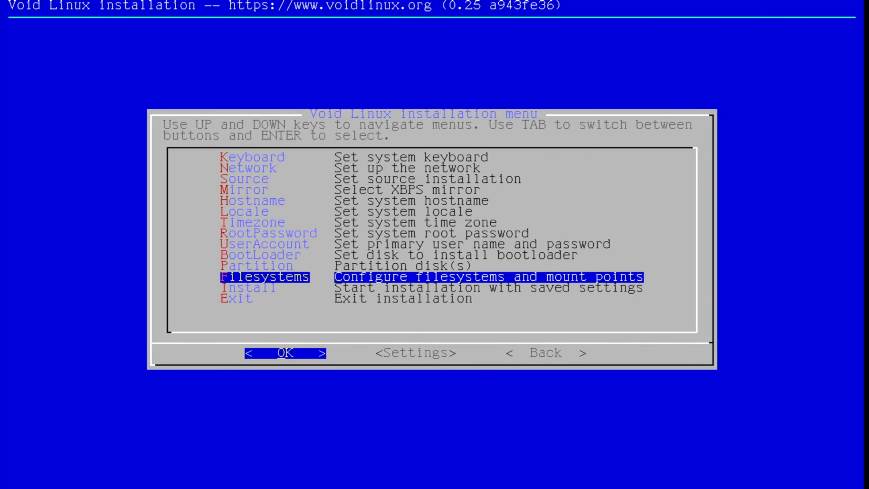
# Install Void Linux with the saved settings, accept the partition operations and reboot into the new system
pyautogui.press('Down')
pyautogui.press('Return')
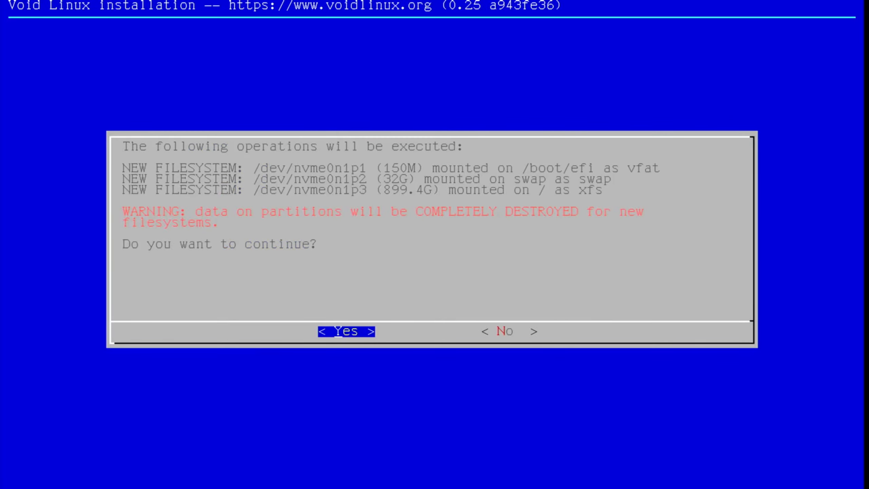
pyautogui.press('Return')
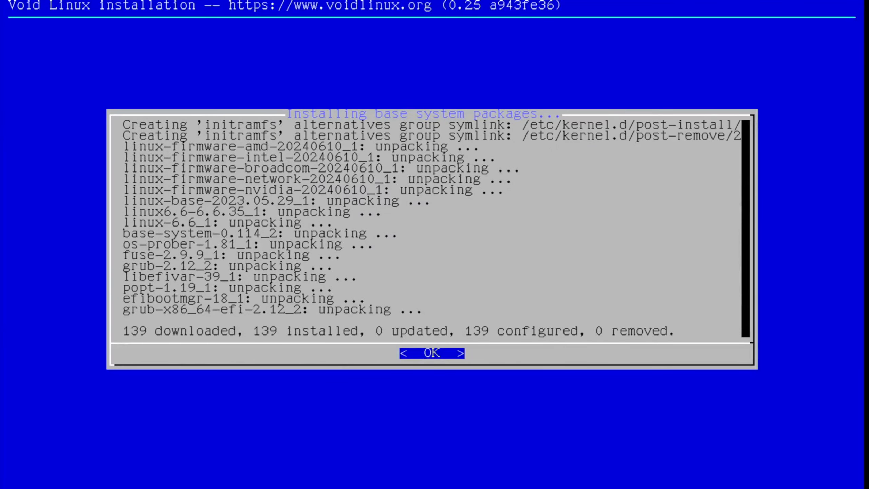
pyautogui.press('Return')
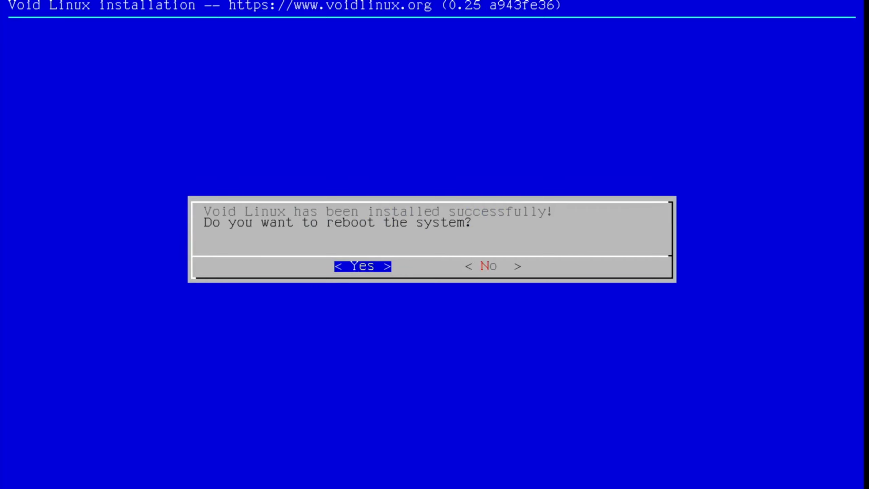
pyautogui.press('Return')
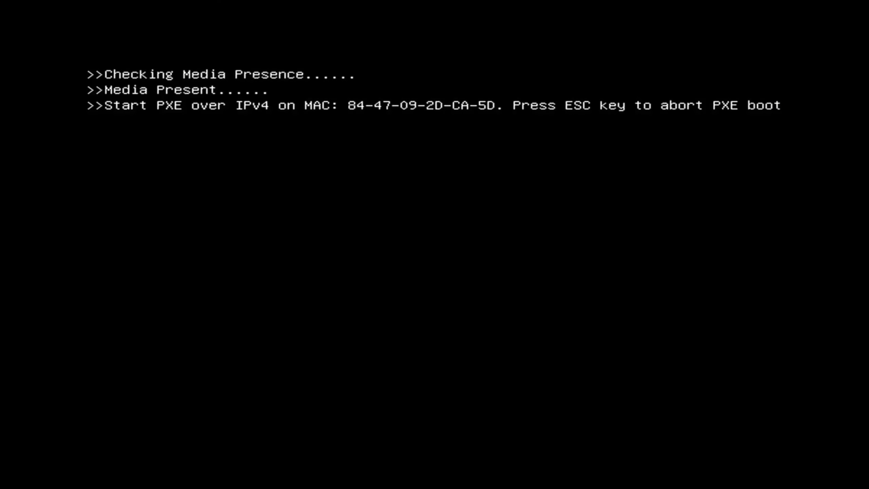
pyautogui.press('Return')
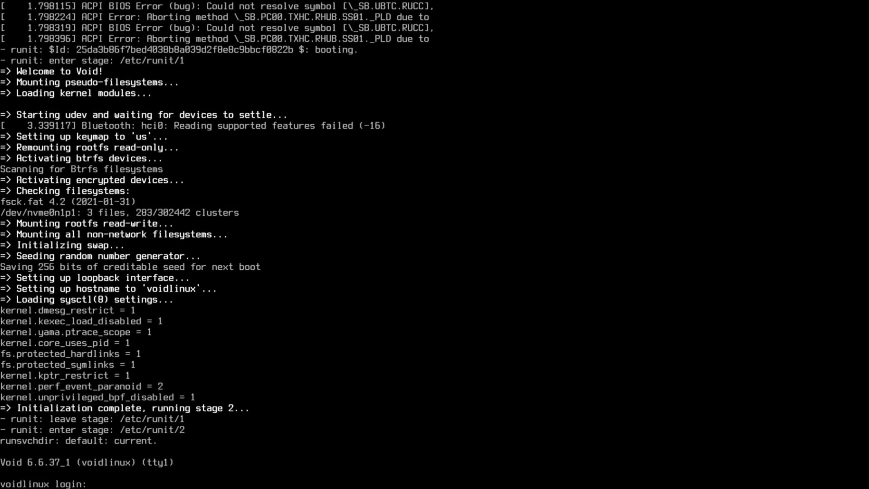
# Log in as root with the root account's password
pyautogui.write('root')
pyautogui.press('Return')
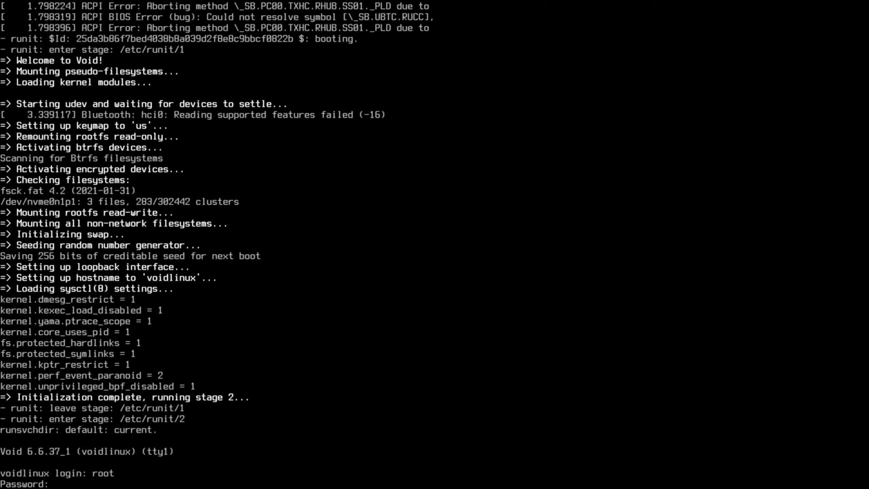
pyautogui.press('Return')
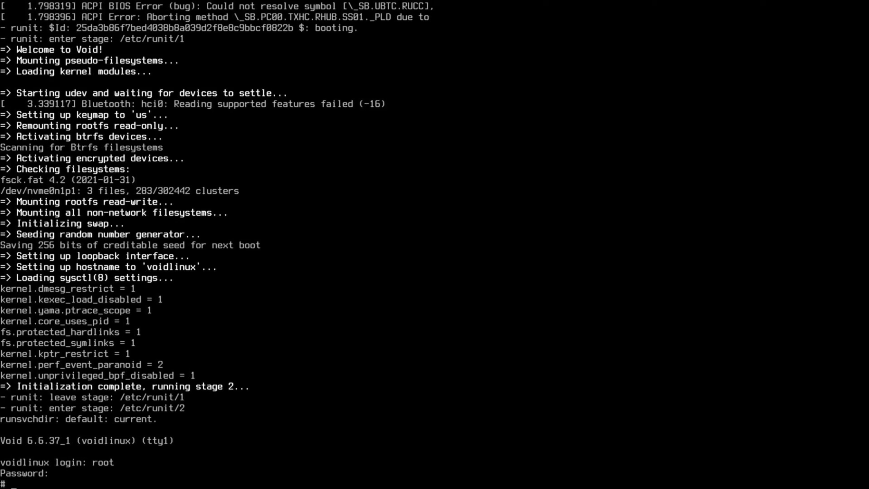
# Set the console font to solar24x32 with setfont
pyautogui.write('setfont solar24x')
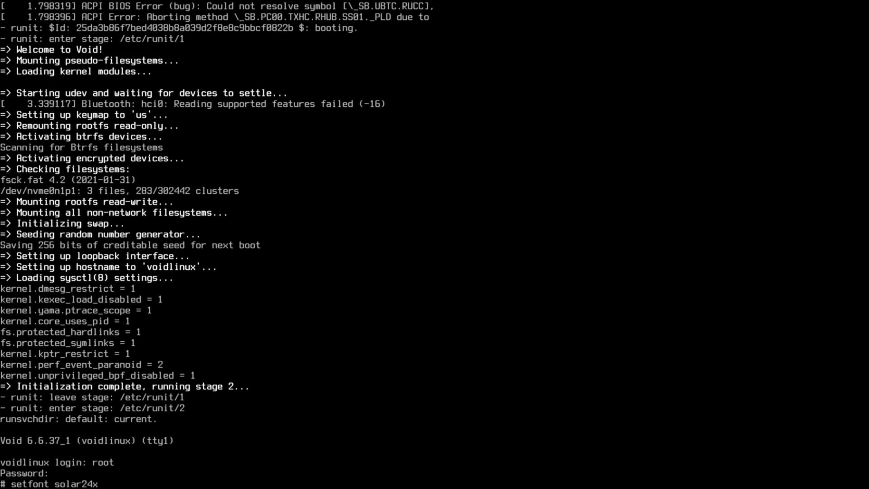
pyautogui.write('32')
pyautogui.press('Return')
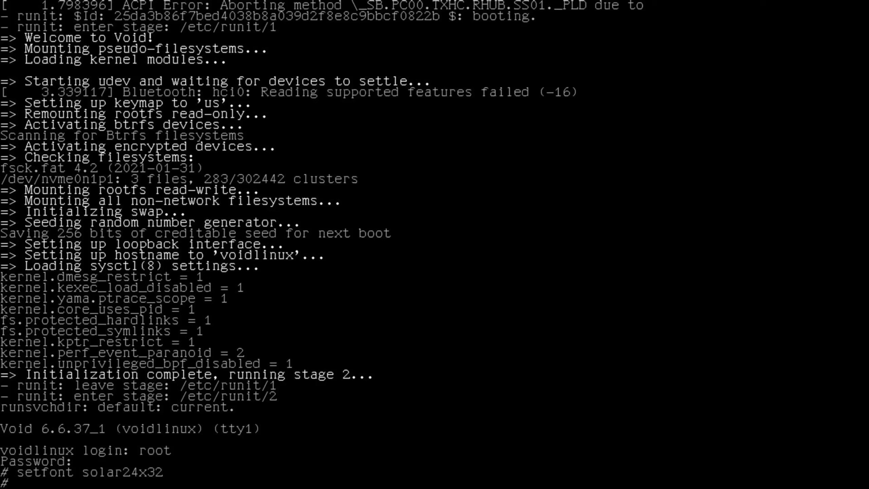
pyautogui.write('chsh')
pyautogui.press('Return')
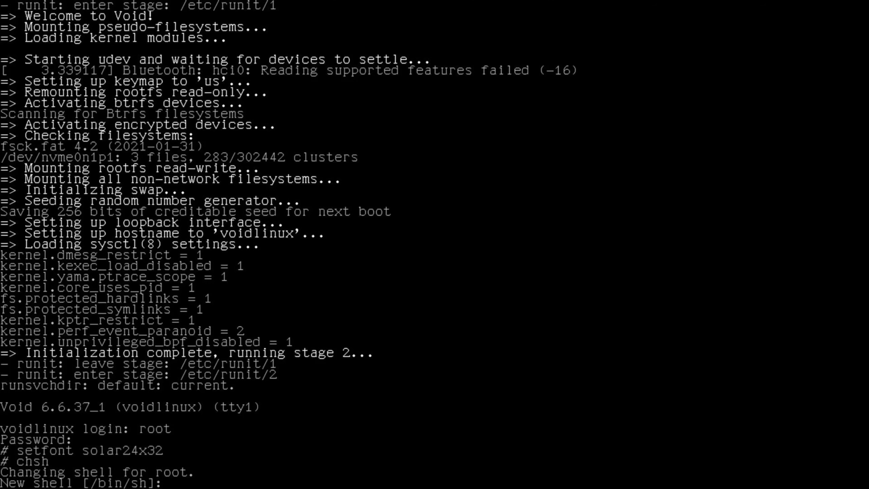
pyautogui.write('/')
pyautogui.press('BackSpace')
pyautogui.hotkey('ctrl', 'c')
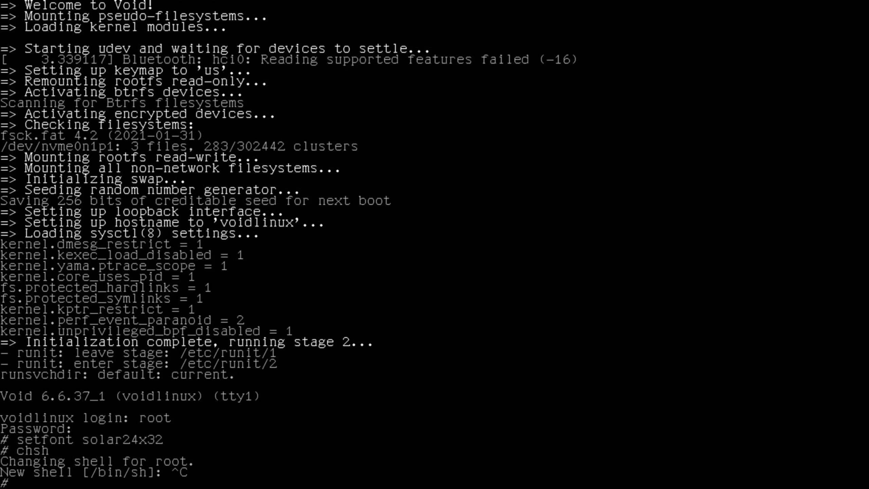
# List the available login shells with chsh and change root's shell to /bin/bash
pyautogui.write('chsh --list')
pyautogui.press('Return')
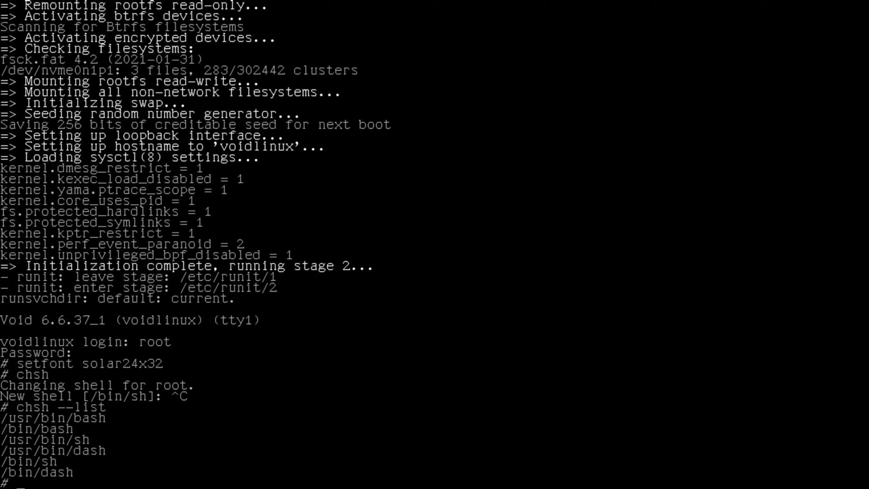
pyautogui.write('chsh')
pyautogui.press('Return')
pyautogui.write('/bin/')
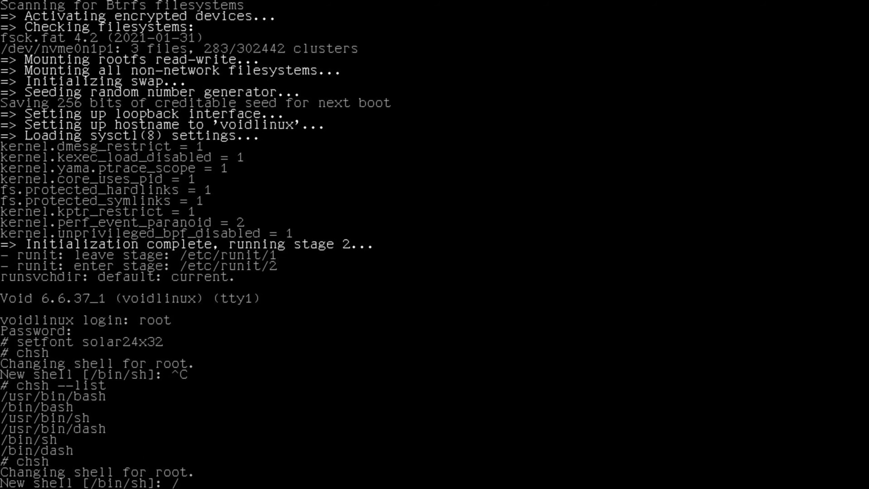
pyautogui.write('bash')
pyautogui.press('Return')
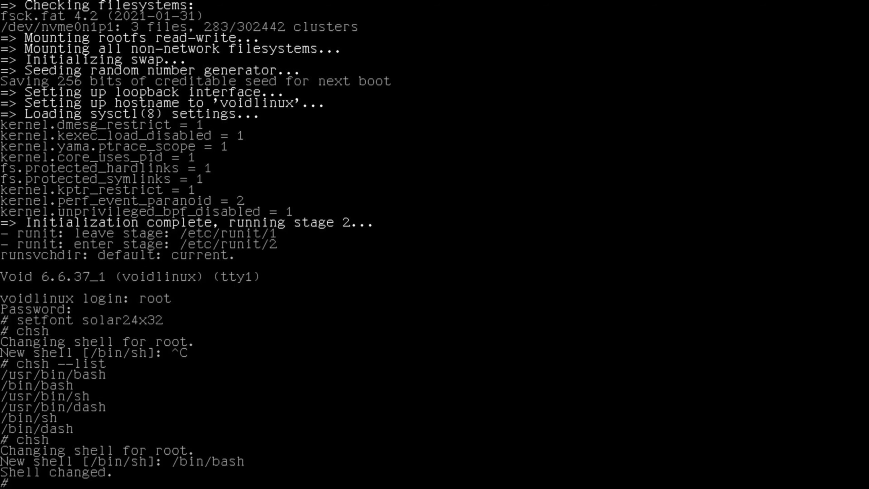
# Log out and log back in as root with the account password to start the new shell
pyautogui.hotkey('ctrl', 'd')
pyautogui.write('root')
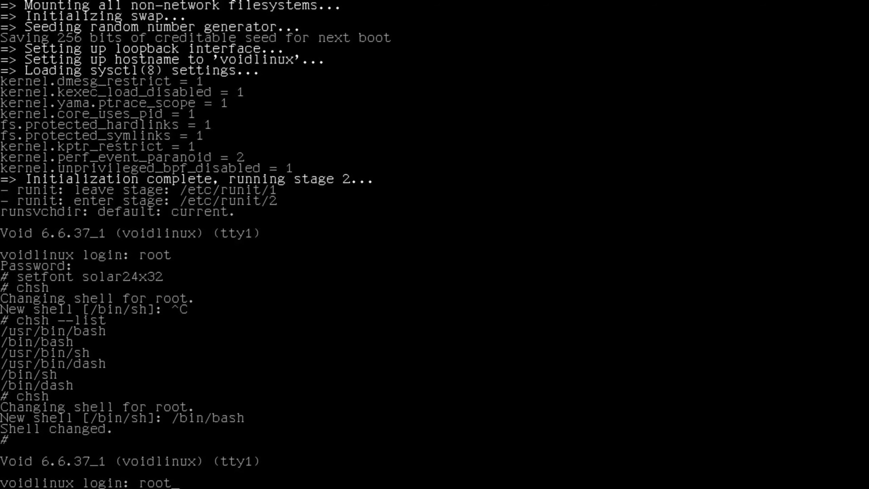
pyautogui.press('Return')
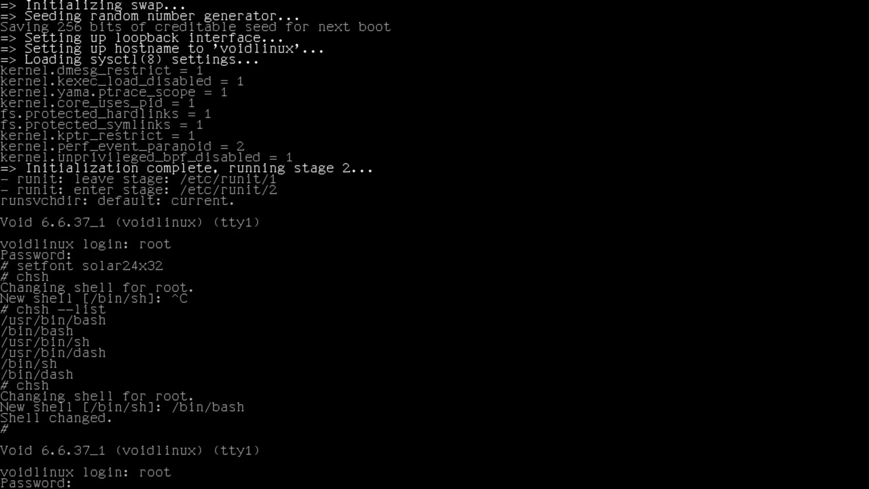
pyautogui.press('Return')
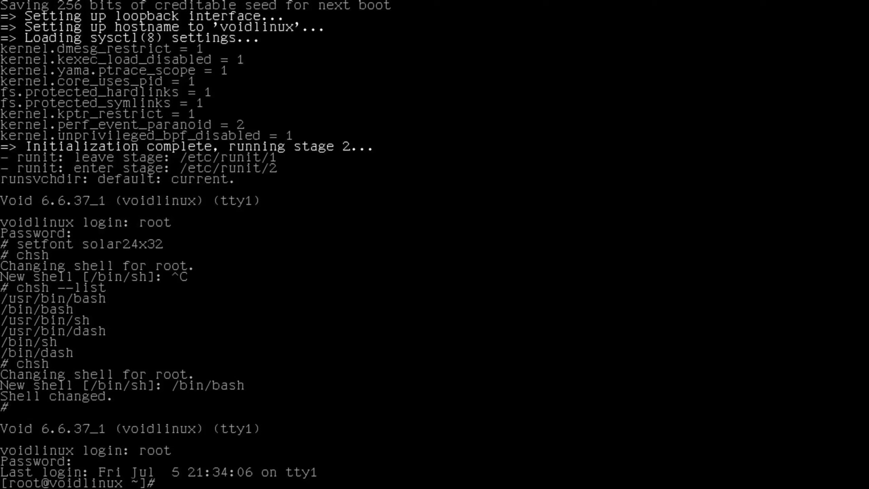
# Synchronize the package repositories and update the system with xbps-install -Su
pyautogui.write('xp')
pyautogui.press('BackSpace')
pyautogui.write('bps-install ')
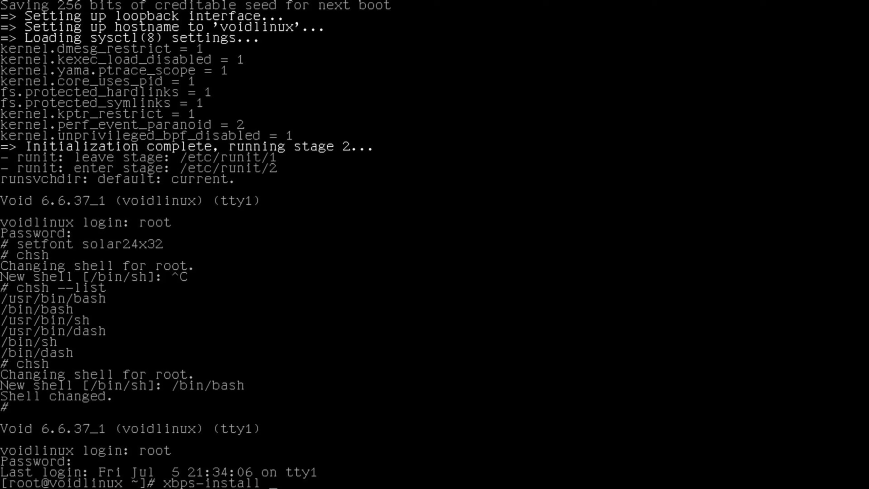
pyautogui.write('-Su')
pyautogui.press('Return')
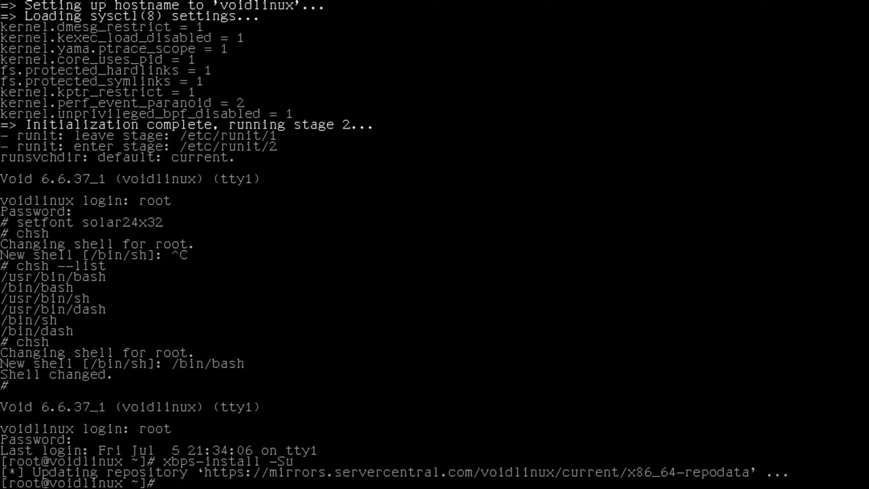
# Install fastfetch, mlocate, xtools and ca-certificates with xbps-install, and request the sudo package with xi
pyautogui.write('xbps-install')
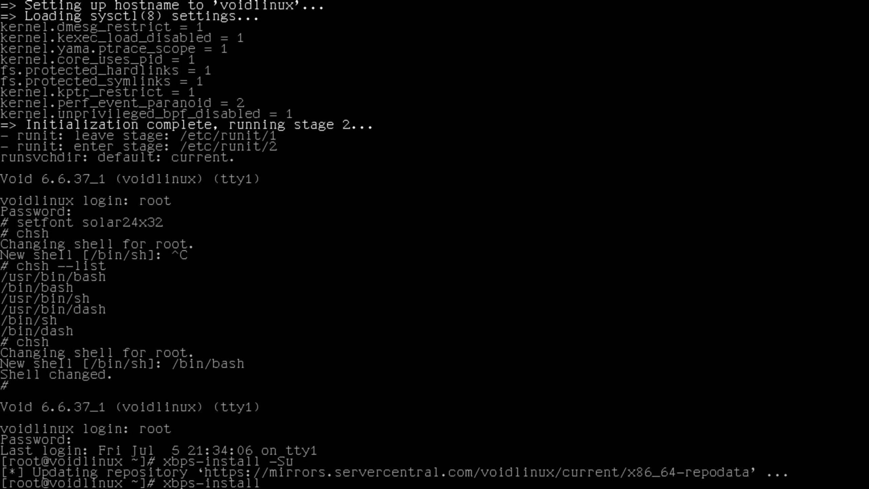
pyautogui.write(' fastfetch mlocate')
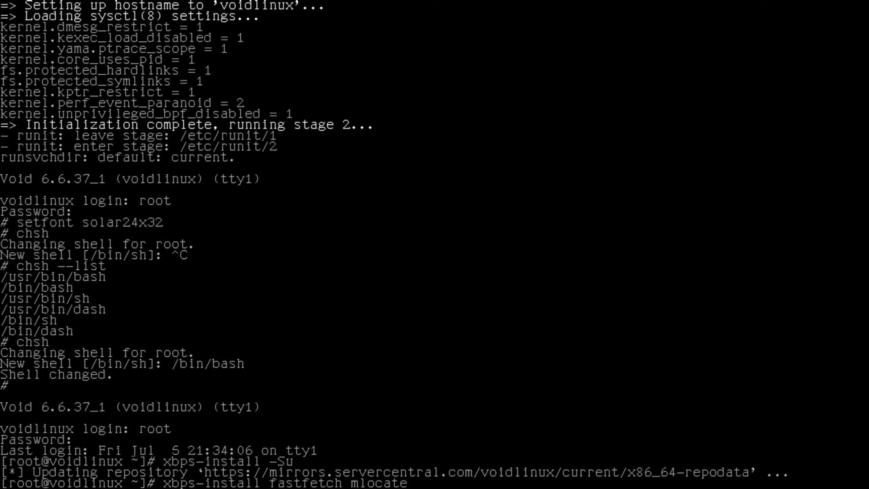
pyautogui.write(' xtools ca-certificates')
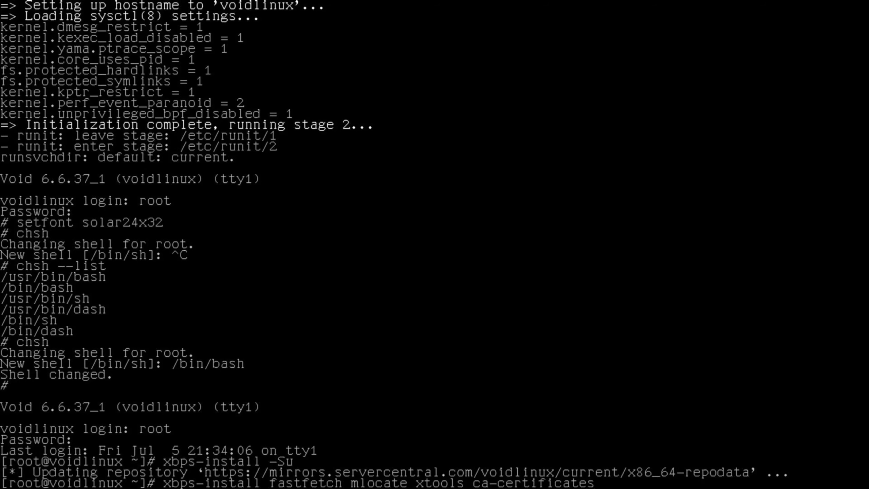
pyautogui.press('Return')
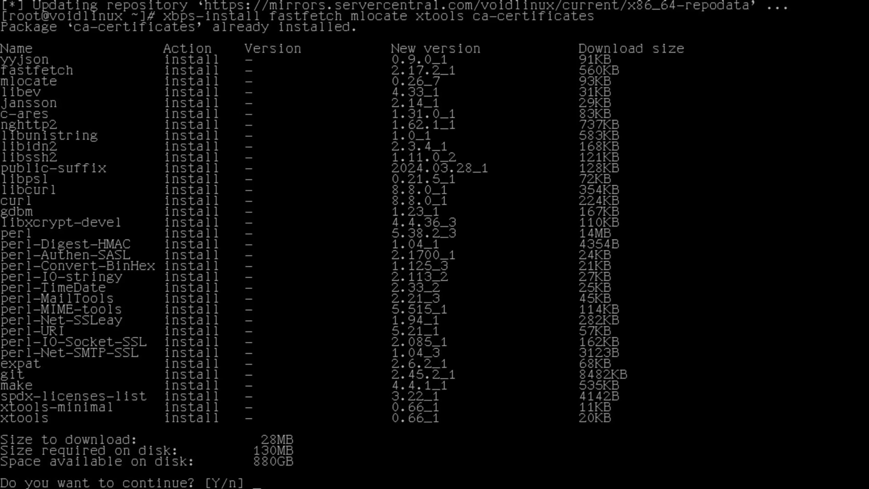
pyautogui.press('Return')
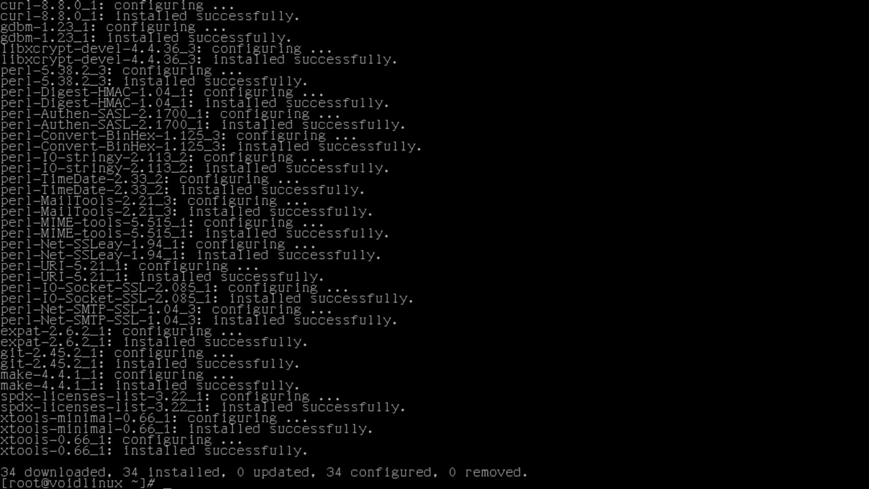
pyautogui.write('xi sudo')
pyautogui.press('Return')
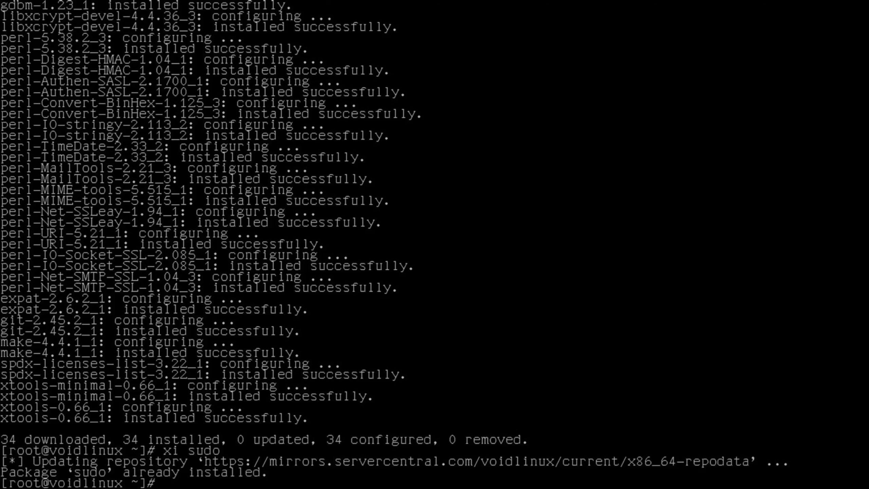
# Change to the /etc/sudoers.d directory and list its files in long format
pyautogui.write('cd /etc/sudo')
pyautogui.press('Tab')
pyautogui.press('Tab')
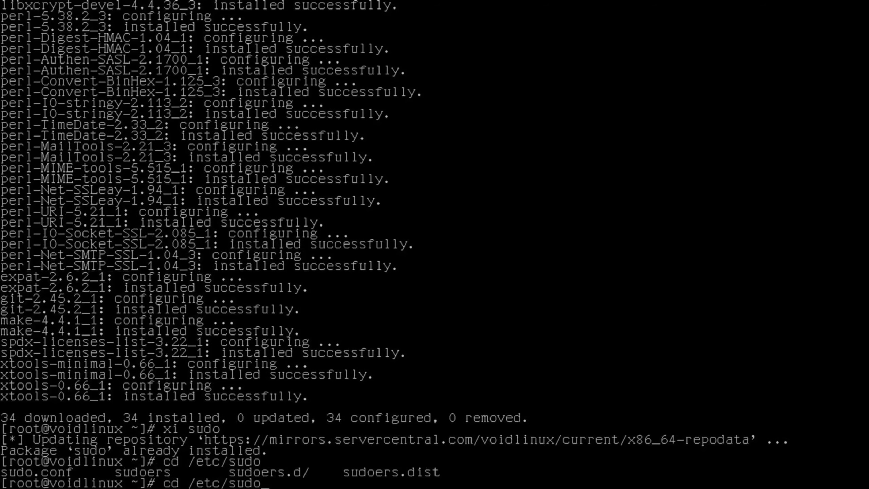
pyautogui.write('ers.d')
pyautogui.press('Return')
pyautogui.write('ll')
pyautogui.press('Return')
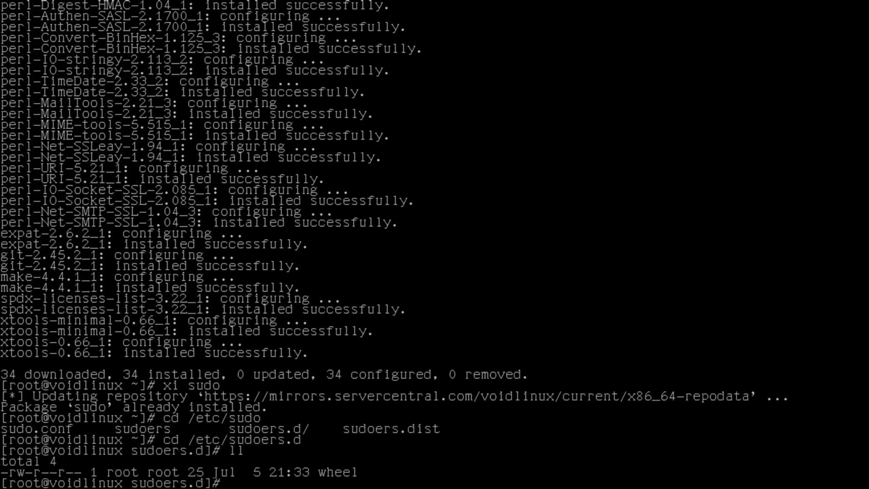
# Display the contents of the wheel file in the terminal to check its sudo rule
pyautogui.write('cat w')
pyautogui.press('Tab')
pyautogui.press('Return')
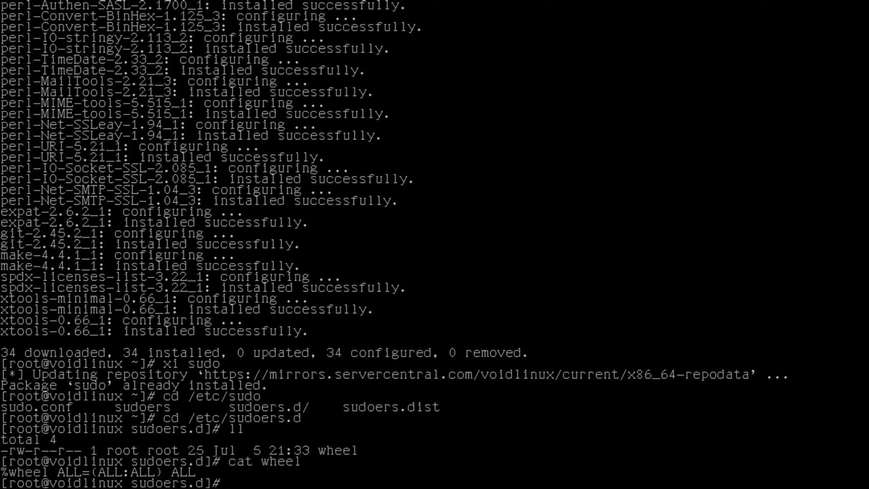
# Install the vim package with xi and open the wheel file in vim
pyautogui.write('vim wheel')
pyautogui.press('Return')
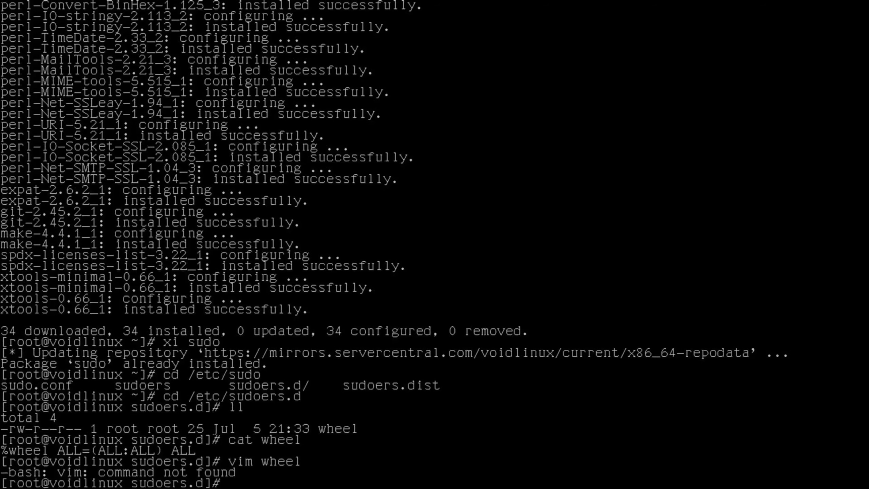
pyautogui.write('xi vim')
pyautogui.press('Return')
pyautogui.press('Return')
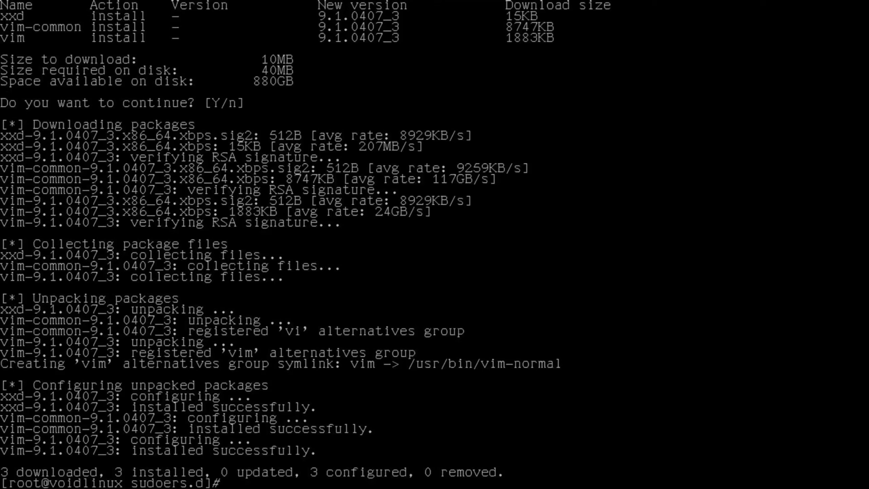
pyautogui.write('vim wheel')
pyautogui.press('Return')
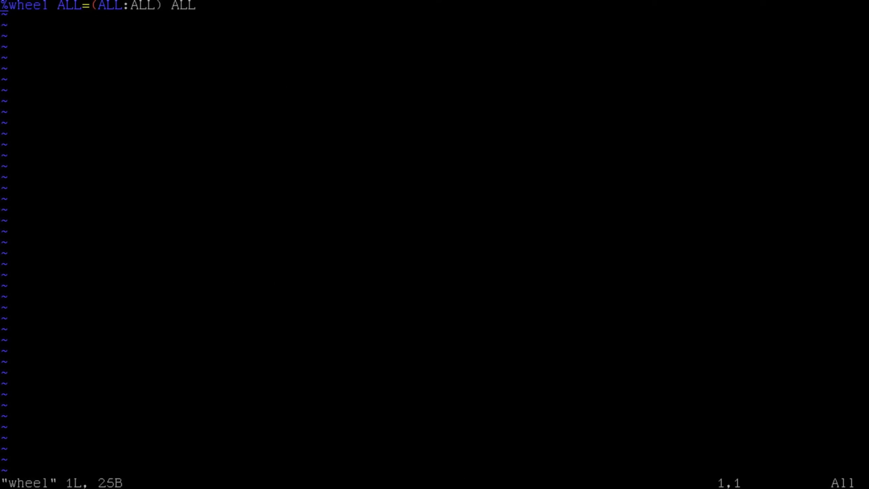